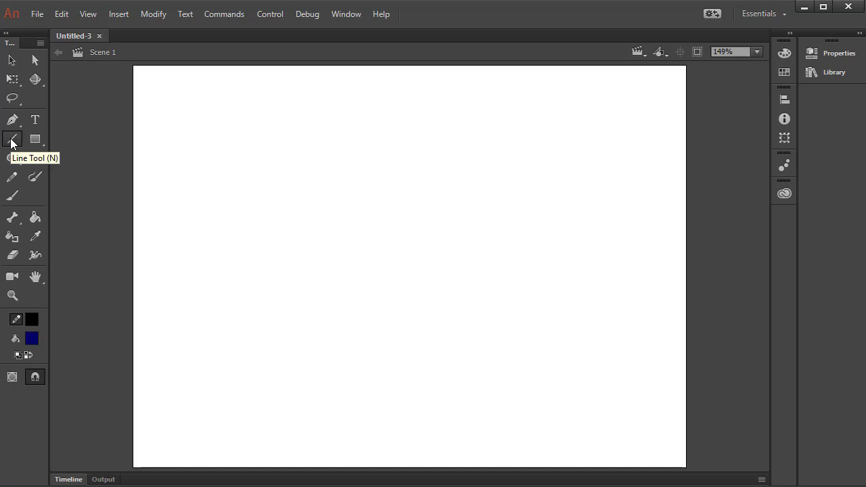
Draw three horizontal straight lines and one vertical line on the stage with the Line tool.
left_click_drag(202, 225, 526, 225)
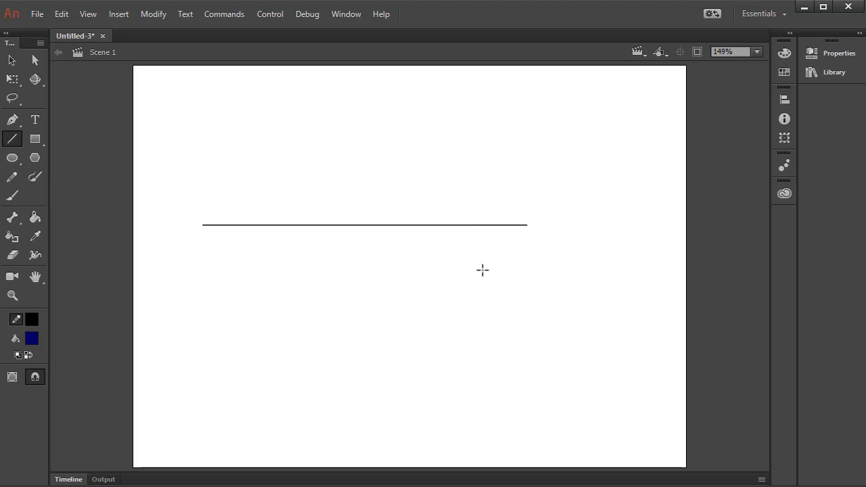
mouse_move(280, 292)
left_mouse_down()
mouse_move(511, 286)
mouse_move(515, 304)
left_mouse_up()
left_click_drag(565, 151, 573, 363)
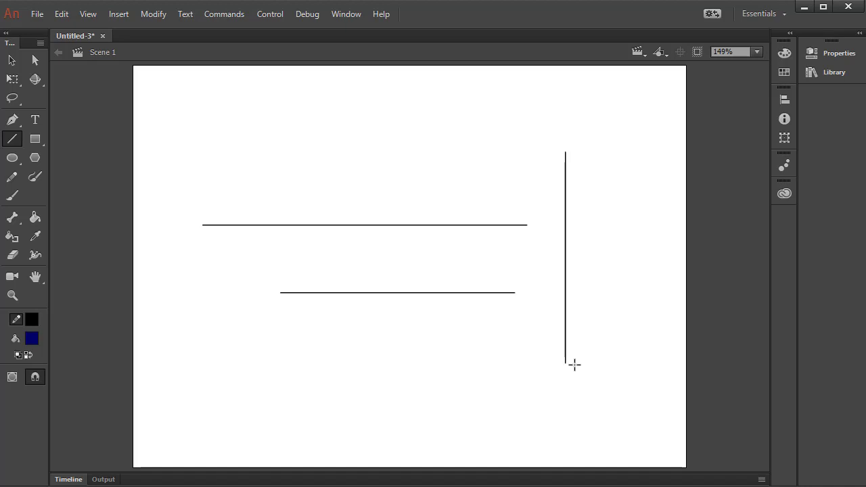
left_click(35, 379)
left_click_drag(261, 357, 413, 360)
Bend the uppermost horizontal line into a skewed arch and move both of its endpoints inward.
left_click_drag(367, 225, 366, 137)
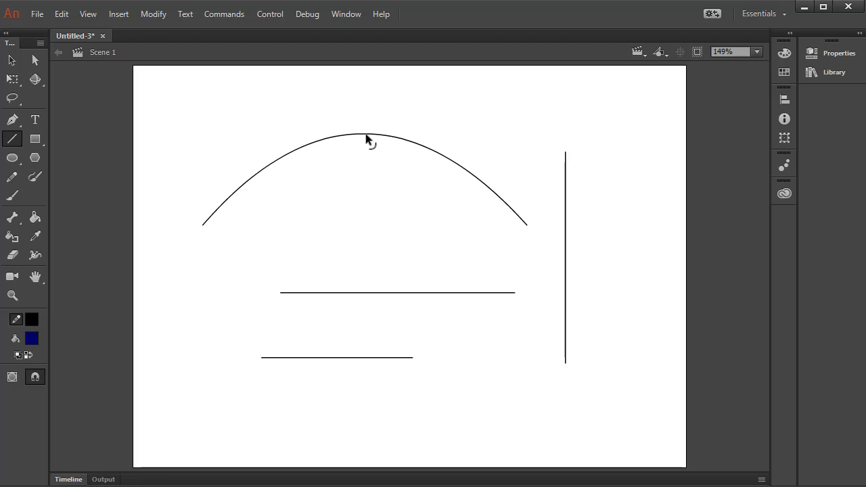
left_click_drag(366, 138, 470, 120)
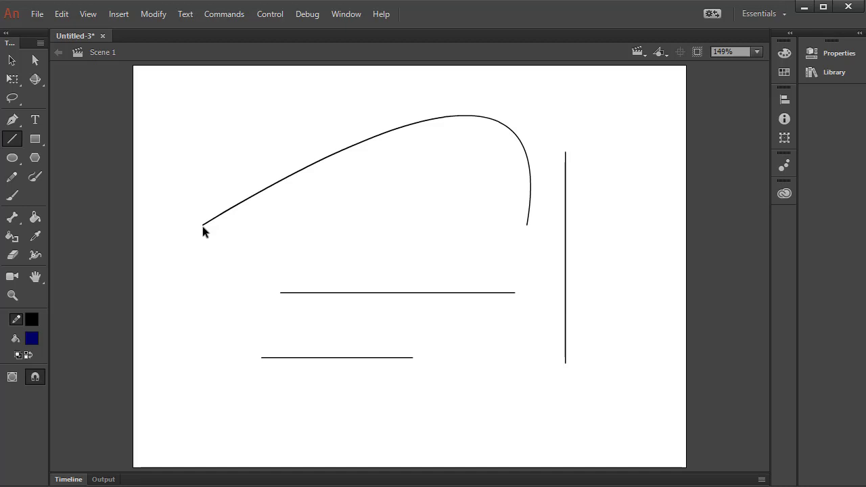
left_click_drag(202, 226, 224, 177)
left_click_drag(528, 230, 346, 247)
Draw a diagonal line crossing the arch and bend its segments on either side of the intersection separately.
left_click(12, 139)
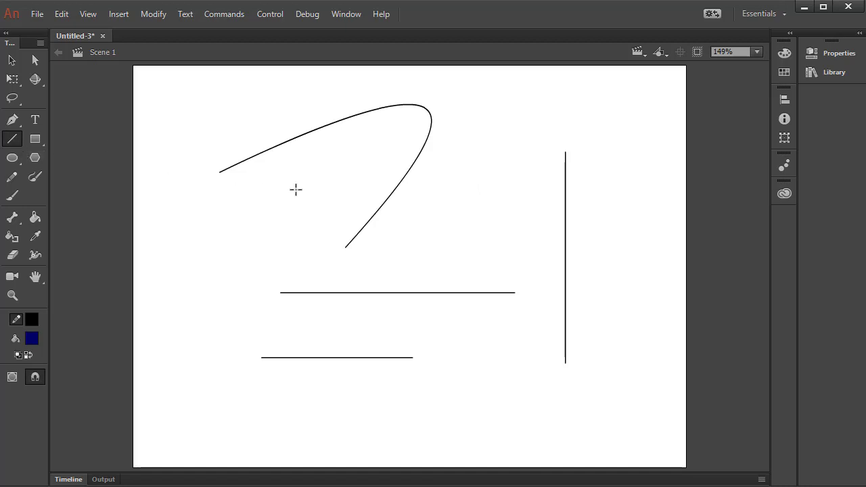
left_click_drag(286, 204, 494, 131)
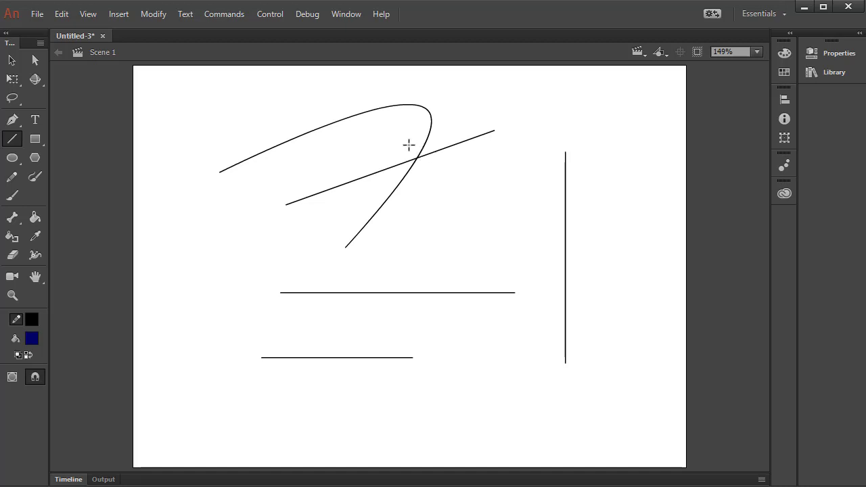
left_click_drag(362, 177, 352, 150)
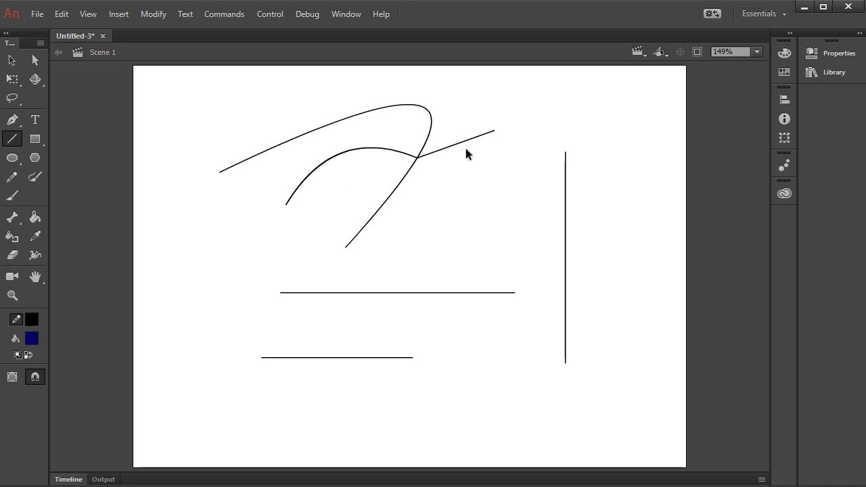
left_click_drag(460, 148, 465, 166)
Delete all the practice lines on the stage.
mouse_move(194, 80)
left_mouse_down()
mouse_move(679, 460)
mouse_move(639, 419)
left_mouse_up()
key("Delete")
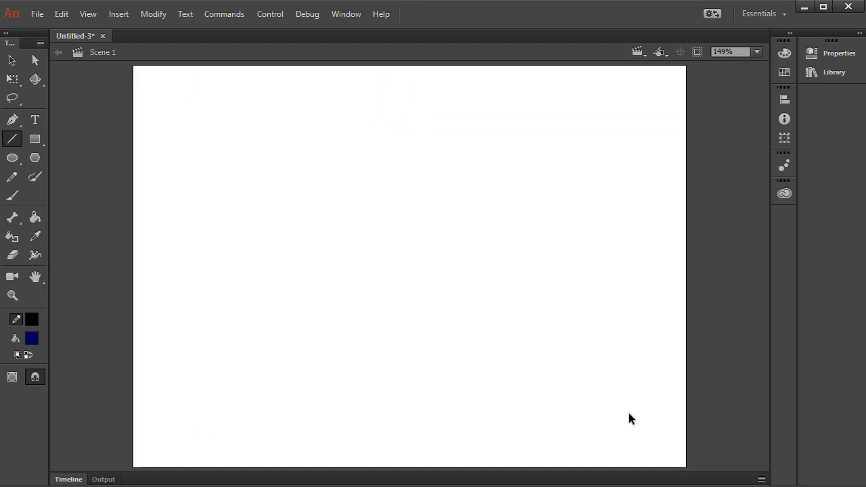
Draw a long horizontal line across the middle of the stage and bend it into an S-shaped curve.
left_click_drag(263, 267, 545, 259)
key("ctrl+z")
left_click_drag(240, 238, 590, 238)
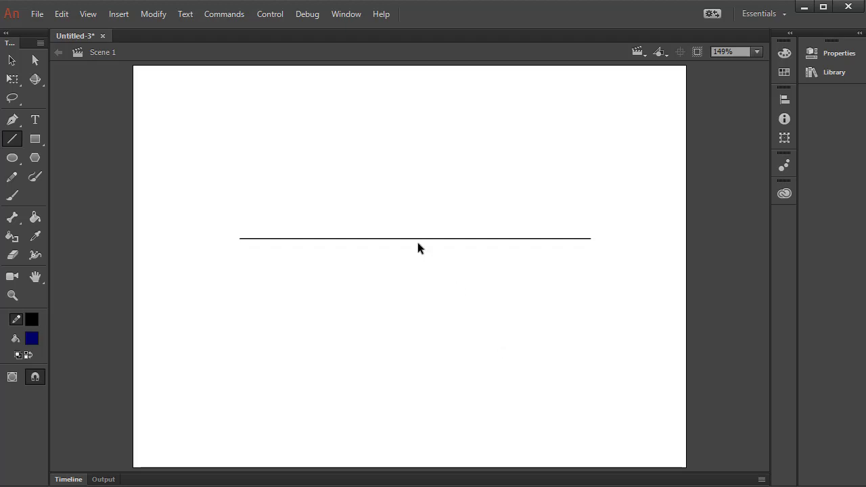
left_click_drag(418, 240, 410, 148)
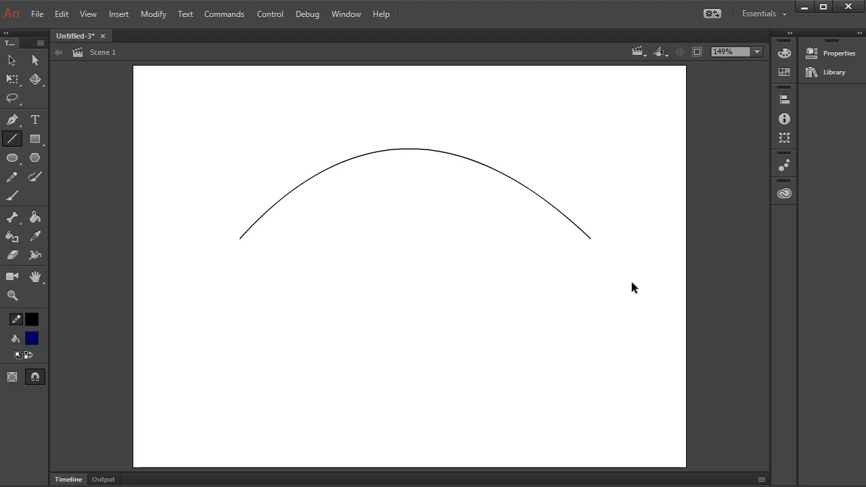
left_click_drag(630, 282, 407, 116)
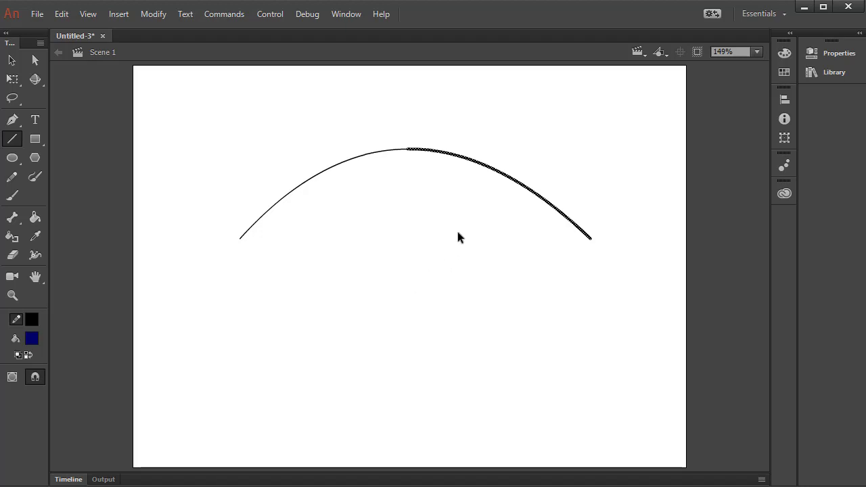
left_click(497, 228)
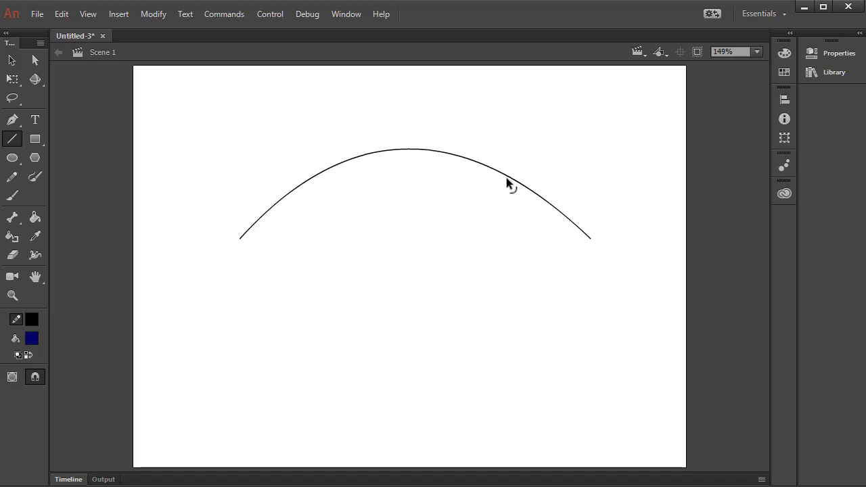
left_click_drag(506, 179, 514, 296)
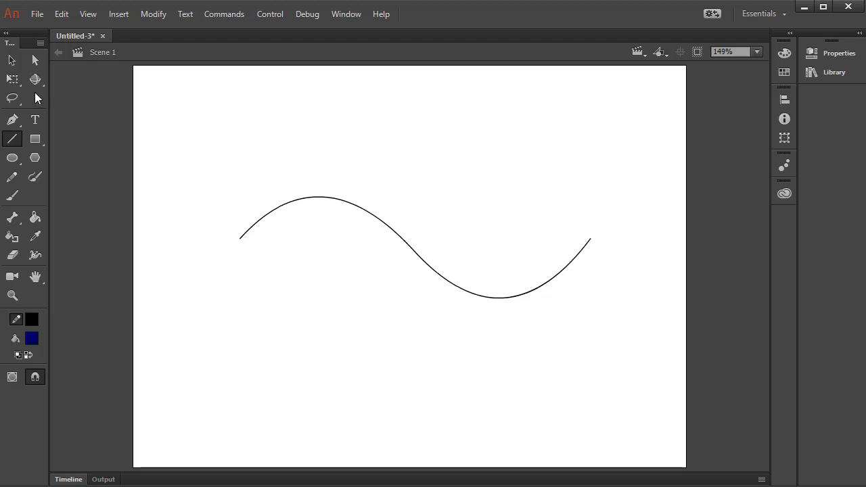
Pull the S-curve's right end up toward the stage's upper-right corner, and delete the whole curve.
mouse_move(601, 230)
left_mouse_down()
mouse_move(584, 245)
mouse_move(618, 170)
mouse_move(633, 92)
left_mouse_up()
left_click_drag(614, 155, 655, 163)
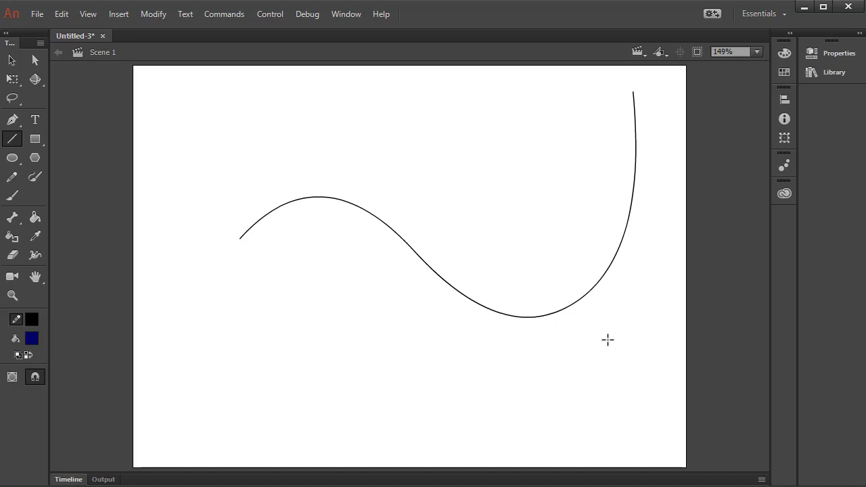
left_click(582, 299, "ctrl")
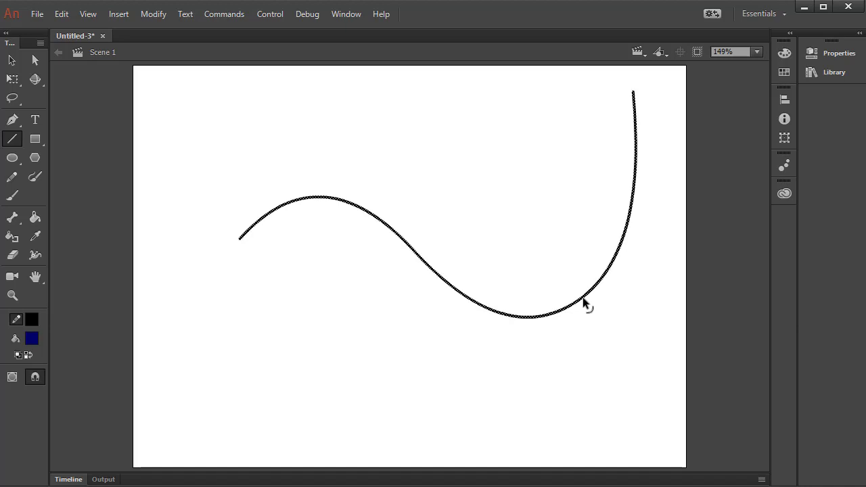
key("Delete")
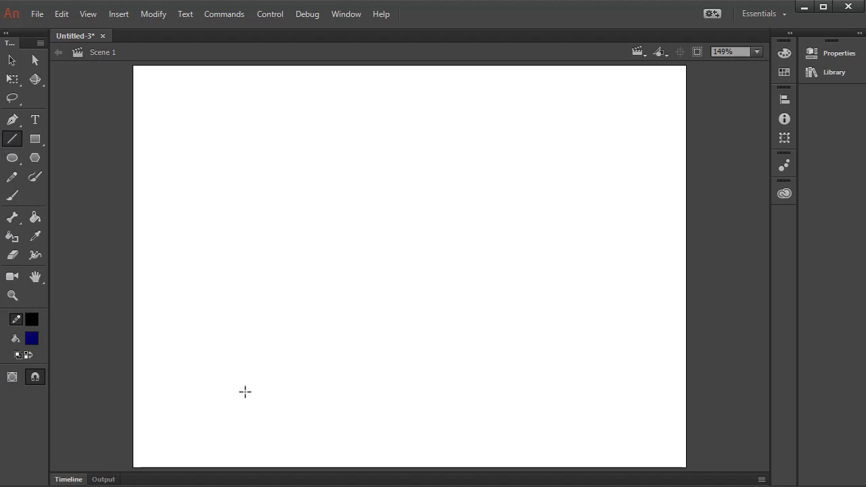
Draw a diagonal line rising from lower left to upper right and bend it downward into the bird's belly curve.
mouse_move(248, 406)
left_mouse_down()
mouse_move(498, 311)
mouse_move(583, 180)
left_mouse_up()
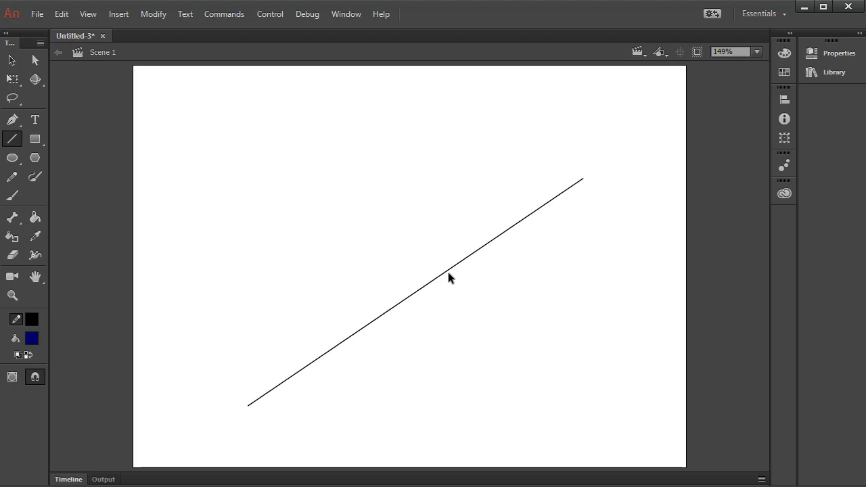
left_click_drag(446, 273, 511, 356)
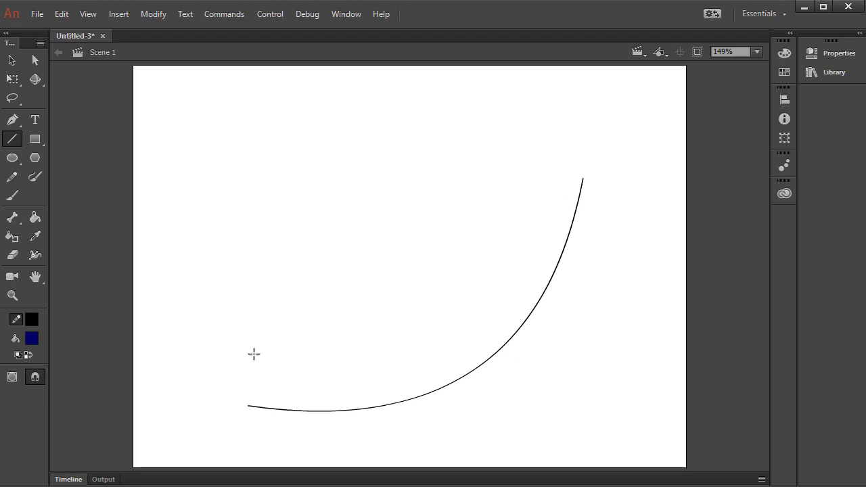
left_click_drag(502, 353, 504, 358)
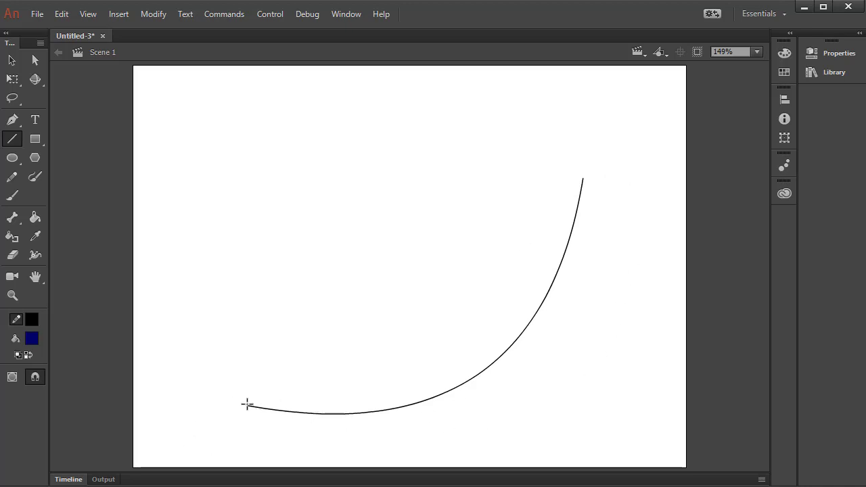
Draw the wing's three-feather scalloped edge upward from the belly curve's left end, using connected lines bent into curves.
left_click_drag(250, 405, 320, 363)
left_click_drag(285, 385, 291, 394)
left_click_drag(320, 362, 256, 324)
left_click_drag(282, 349, 280, 353)
mouse_move(257, 324)
left_mouse_down()
mouse_move(294, 325)
mouse_move(297, 313)
mouse_move(276, 332)
mouse_move(220, 256)
left_mouse_up()
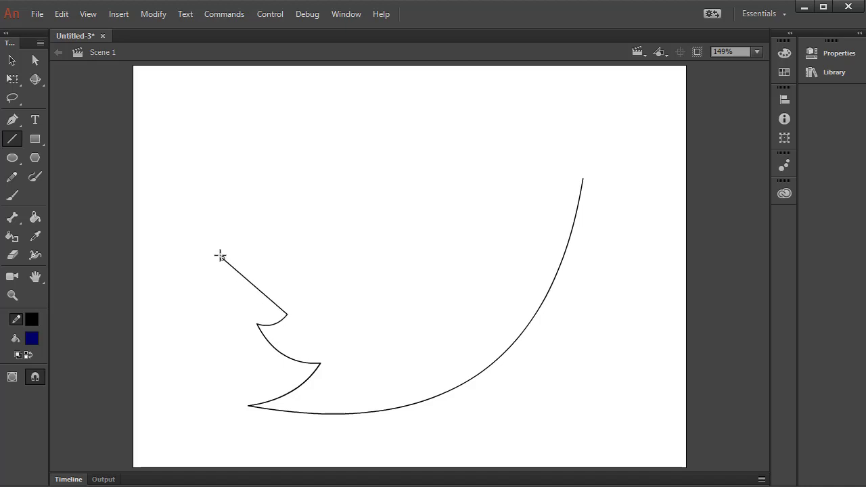
left_click_drag(252, 290, 243, 302)
left_click_drag(218, 255, 260, 256)
left_click_drag(259, 255, 210, 178)
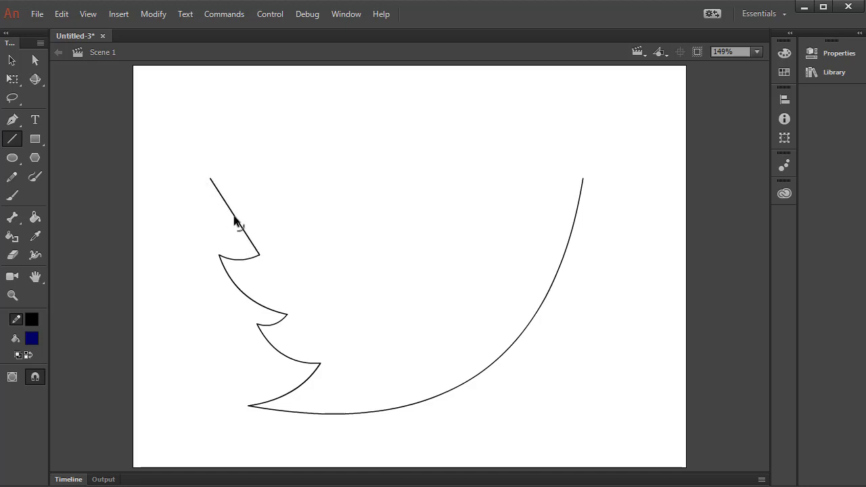
left_click_drag(234, 220, 216, 225)
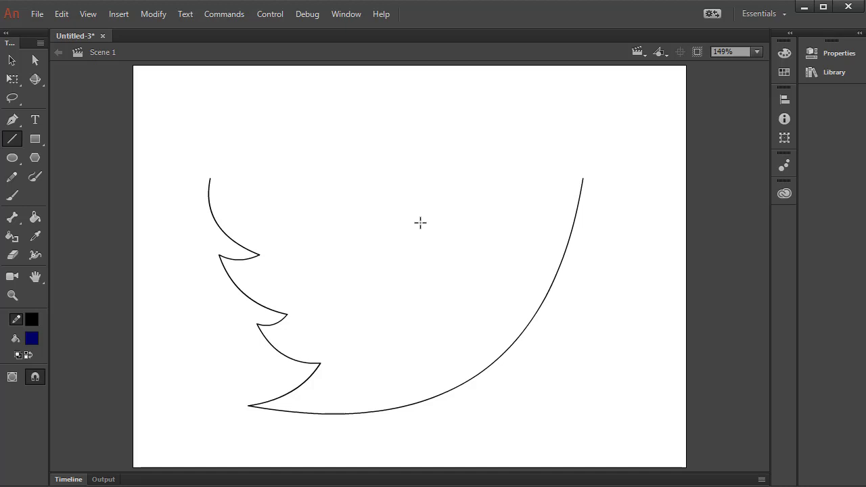
Draw the wing's upper edge from the top feather tip toward the stage's centre, bend it downward and shorten its free end.
left_click_drag(406, 224, 209, 178)
left_click_drag(304, 203, 300, 221)
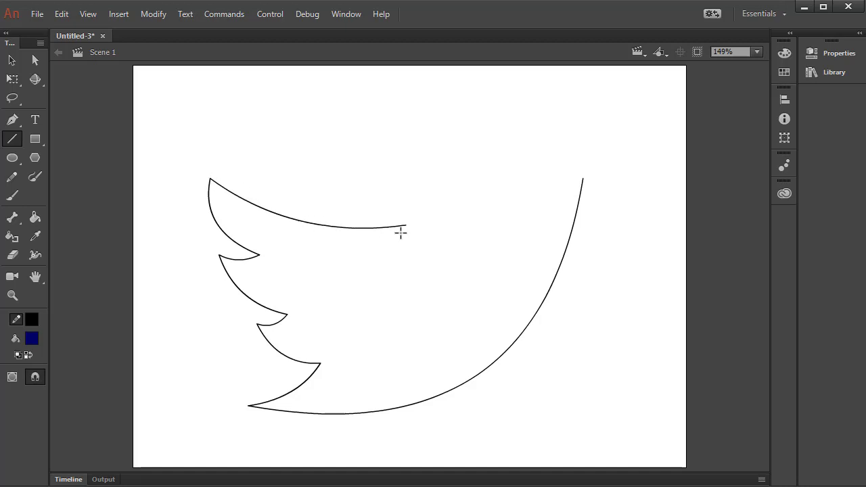
left_click_drag(407, 228, 391, 226)
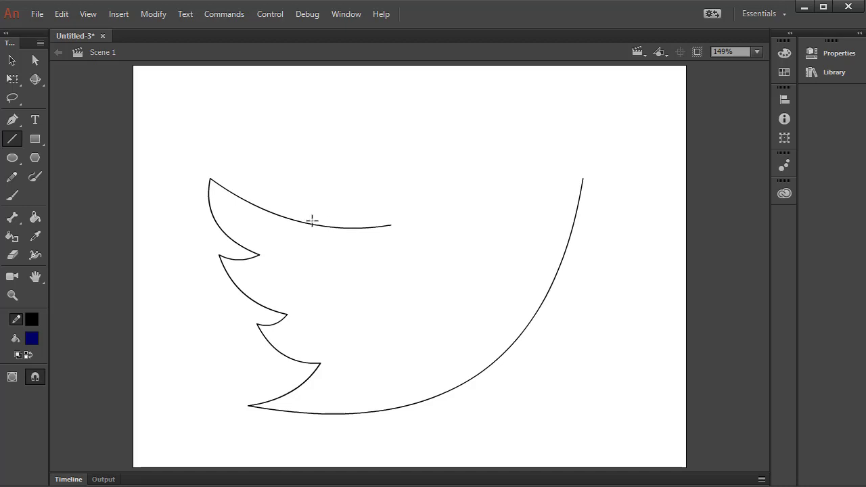
Draw the back of the bird's neck and head up from the wing's upper edge, bending it outward and adjusting its endpoints.
left_click(32, 381)
left_click_drag(391, 226, 446, 127)
left_click_drag(422, 175, 399, 159)
left_click_drag(446, 128, 423, 142)
left_click_drag(392, 227, 432, 195)
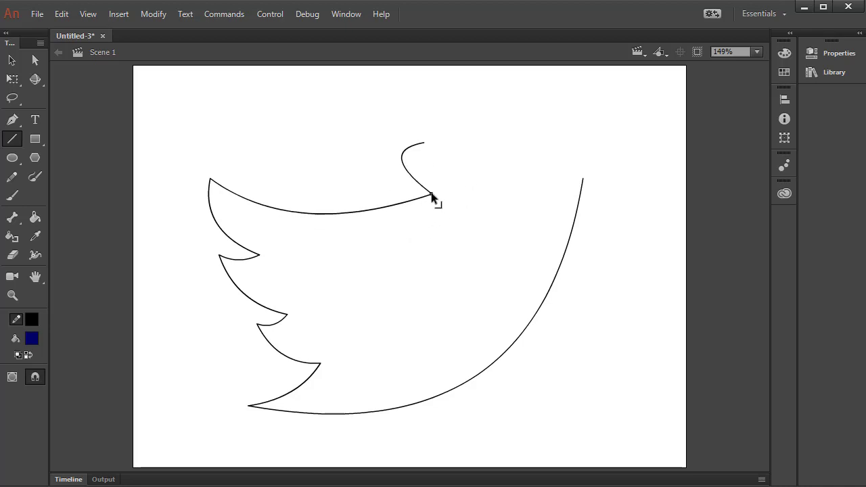
left_click_drag(423, 145, 479, 112)
left_click_drag(421, 149, 440, 139)
left_click_drag(478, 113, 461, 110)
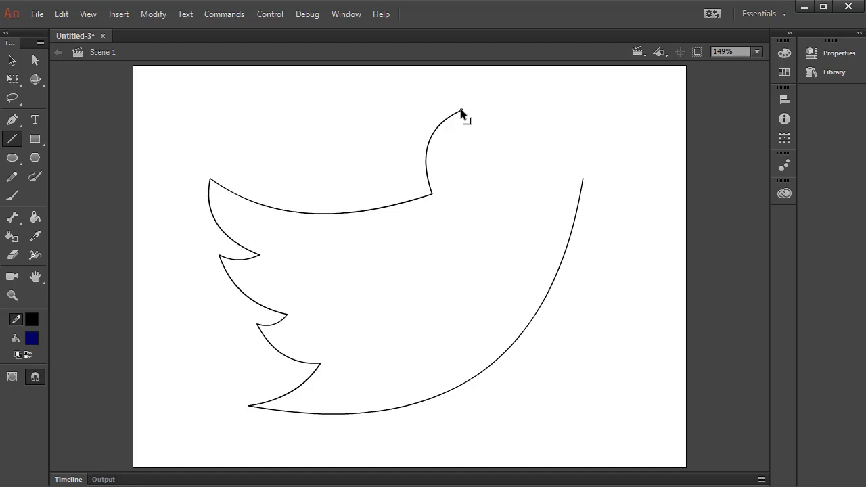
Refine the wing by raising its top tip and repositioning the corners of the upper and middle feathers.
left_click_drag(210, 180, 225, 149)
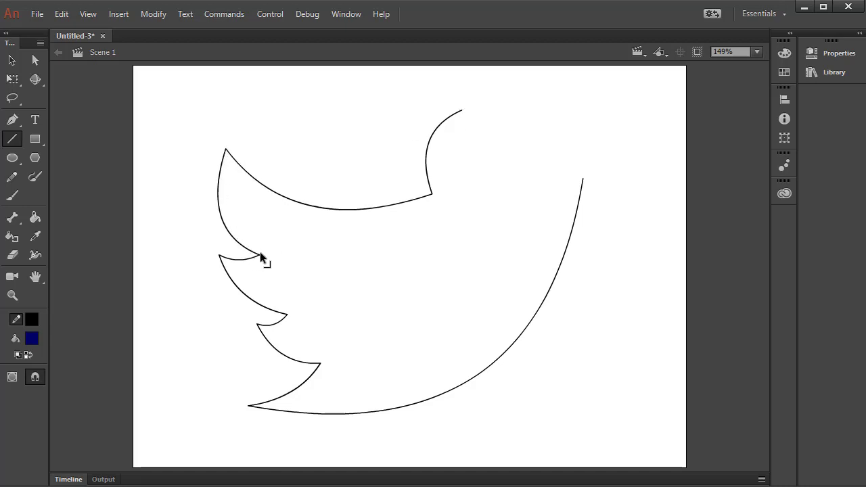
left_click_drag(260, 252, 271, 255)
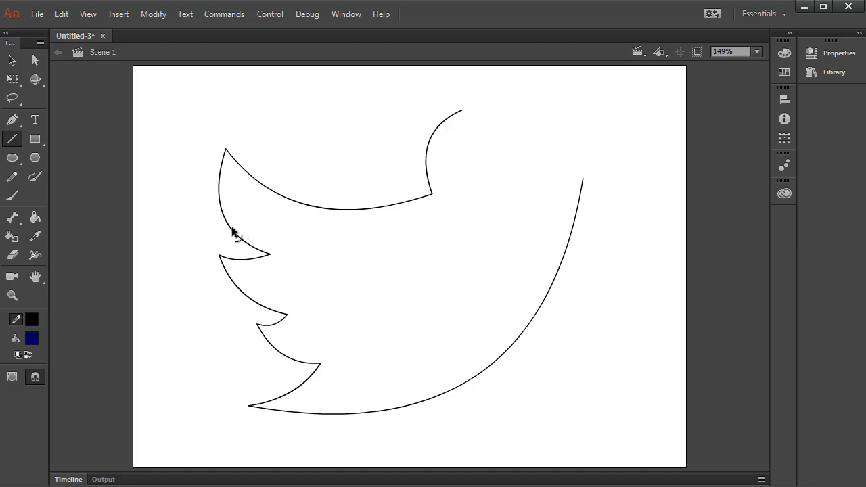
left_click_drag(231, 230, 217, 252)
left_click_drag(270, 255, 275, 258)
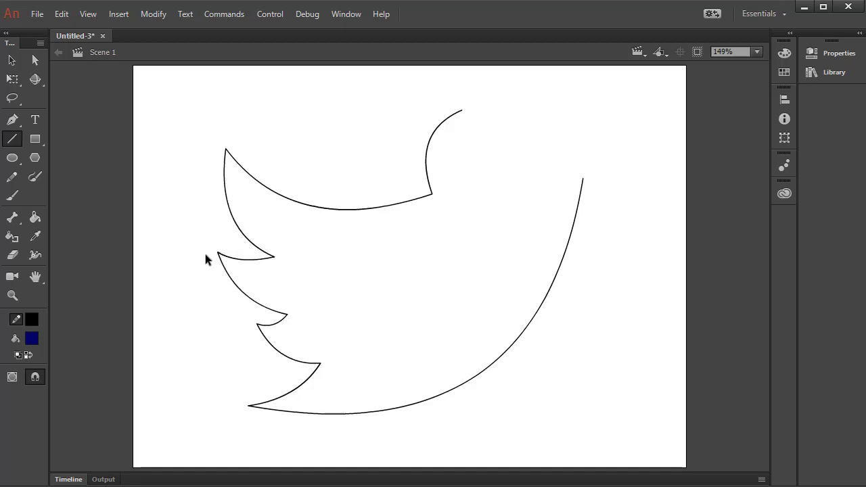
left_click_drag(218, 253, 222, 255)
left_click_drag(287, 314, 296, 314)
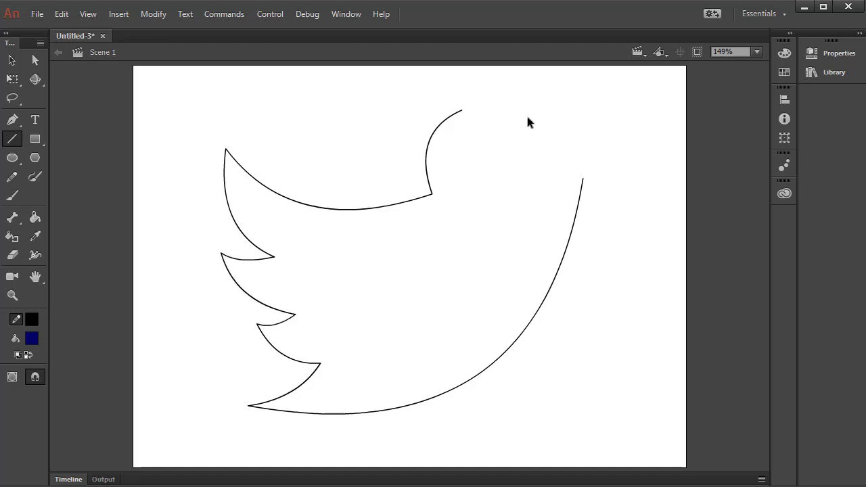
Move the belly curve's upper end inward, and shape the neck and front arc into a rounded head.
left_click_drag(583, 180, 537, 185)
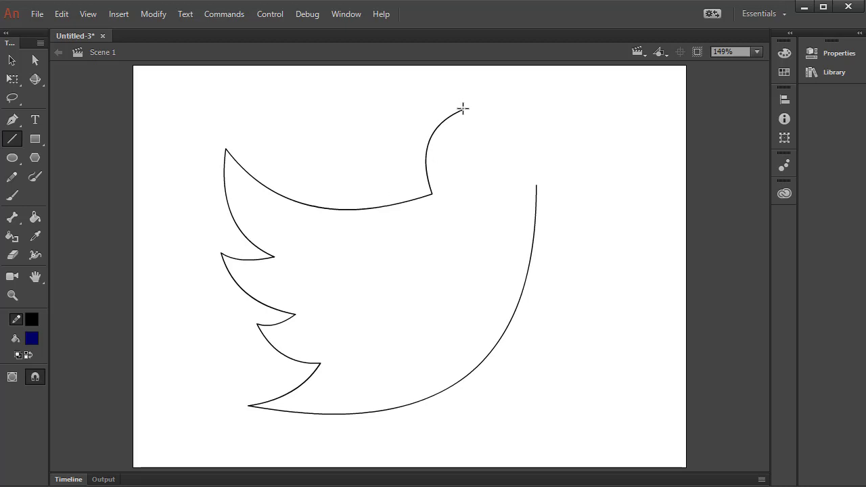
mouse_move(462, 109)
left_mouse_down()
mouse_move(511, 129)
mouse_move(523, 145)
mouse_move(496, 120)
mouse_move(508, 117)
mouse_move(459, 112)
left_mouse_up()
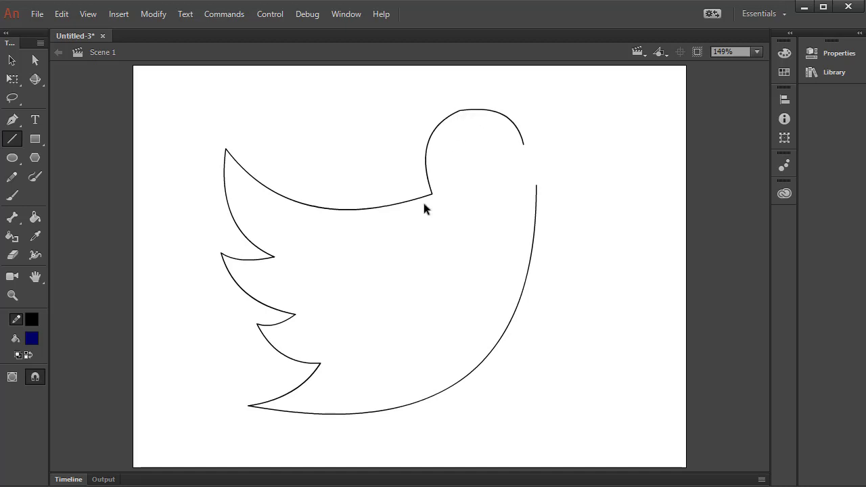
left_click_drag(433, 194, 408, 201)
left_click_drag(419, 155, 404, 144)
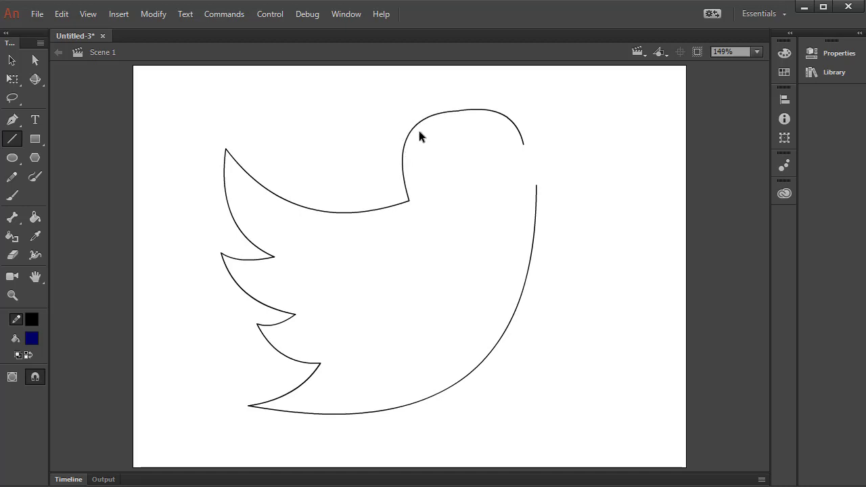
left_click_drag(464, 112, 460, 110)
left_click_drag(524, 145, 530, 151)
Draw the open two-part beak between the head and breast with bent lines, and smooth the head's outline.
mouse_move(536, 184)
left_mouse_down()
mouse_move(580, 167)
mouse_move(564, 179)
mouse_move(526, 166)
mouse_move(554, 171)
mouse_move(582, 147)
mouse_move(572, 142)
left_mouse_up()
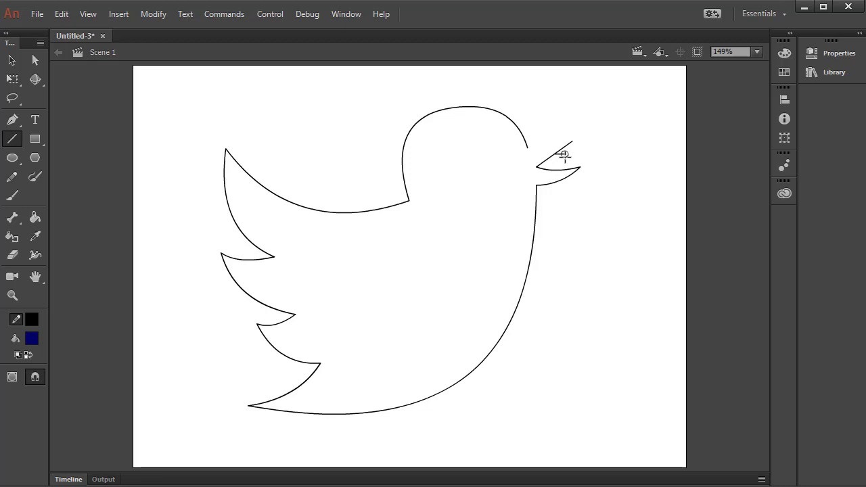
mouse_move(558, 158)
left_mouse_down()
mouse_move(567, 164)
mouse_move(550, 139)
mouse_move(527, 147)
mouse_move(548, 154)
left_mouse_up()
left_click_drag(409, 139, 422, 138)
left_click_drag(462, 109, 456, 106)
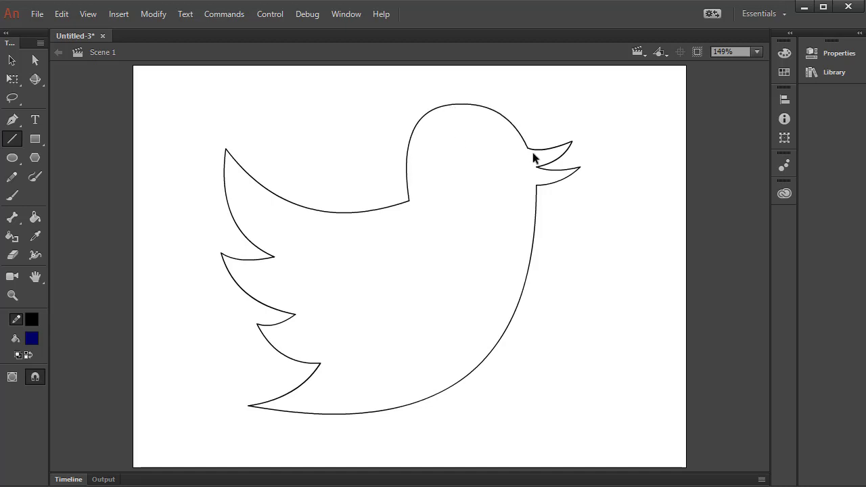
left_click(409, 147)
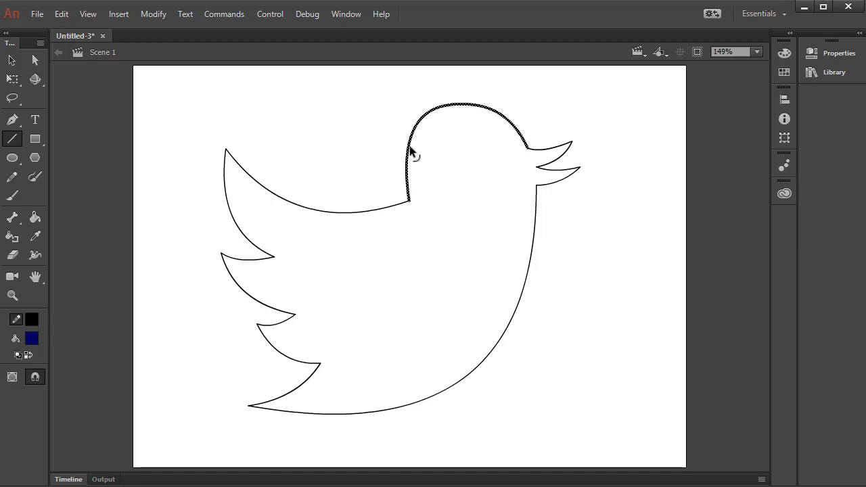
left_click(428, 185)
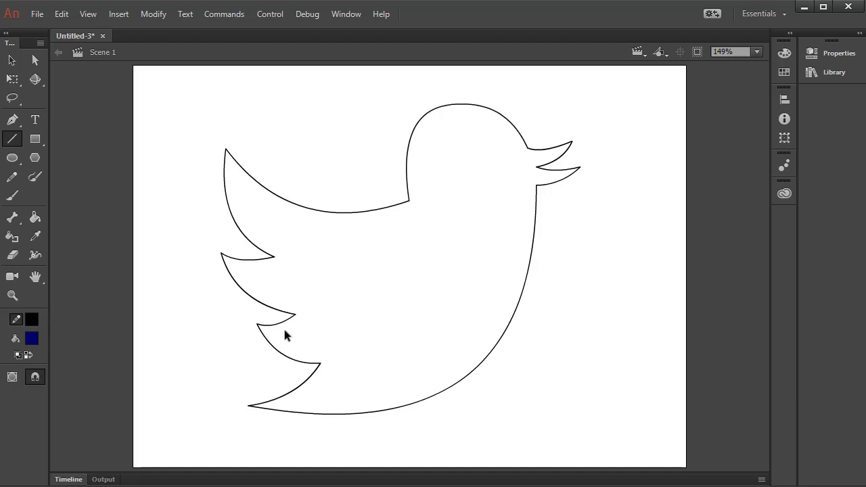
left_click(296, 315)
left_click(396, 336)
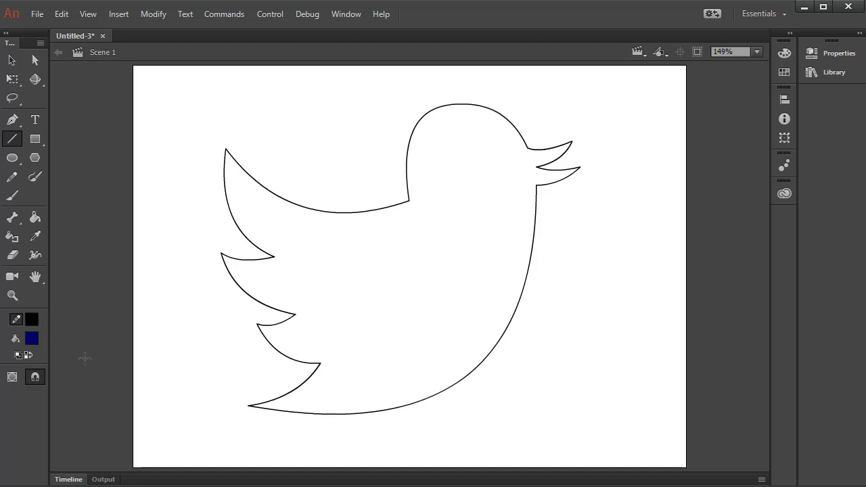
Set the fill color to #0099FF and fill the closed bird outline with the Paint Bucket.
left_click(32, 339)
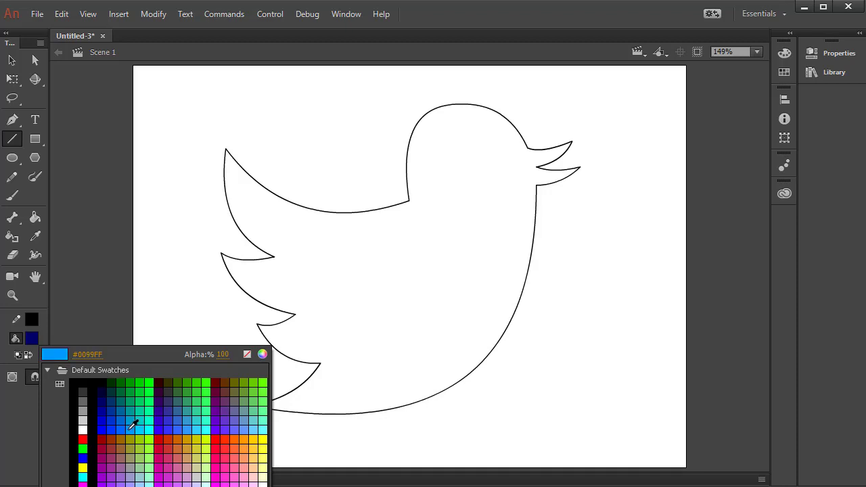
left_click(130, 428)
left_click(34, 217)
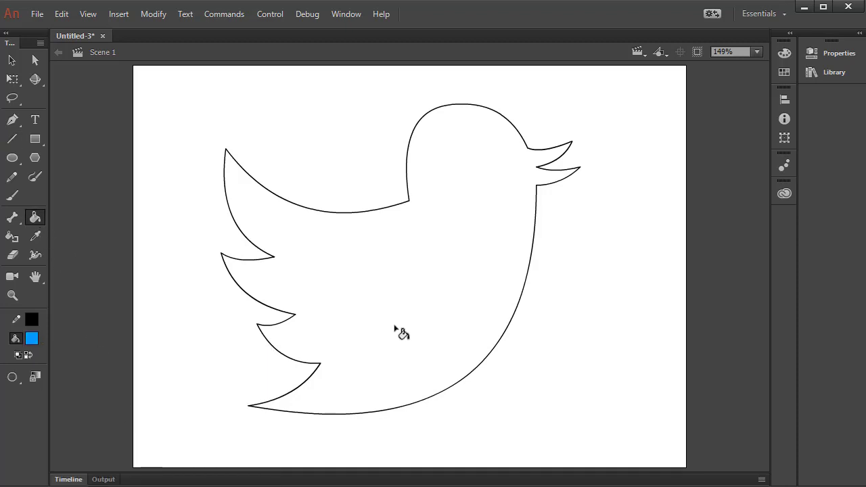
left_click(403, 335)
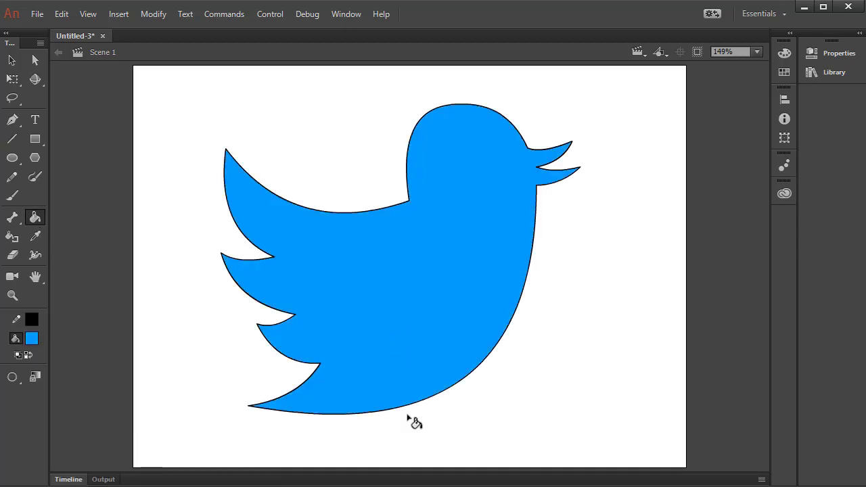
Delete the bird's entire black outline, undo the deletion, and deselect the outline.
double_click(406, 201, "ctrl")
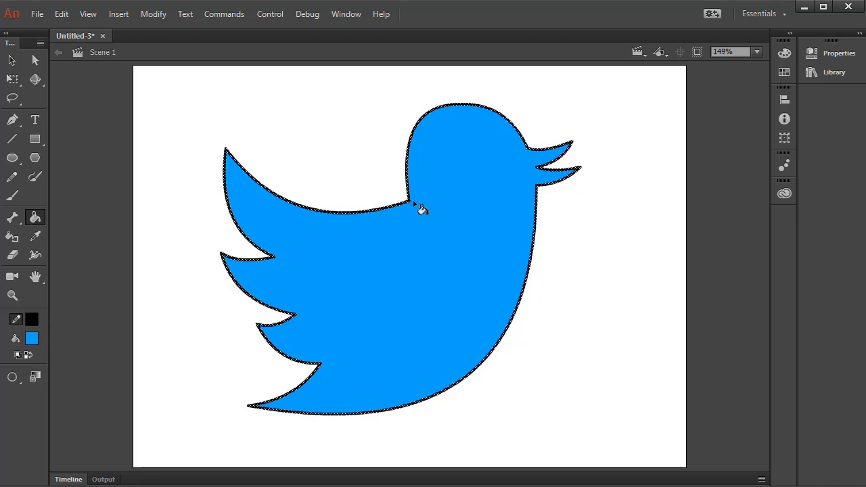
key("Delete")
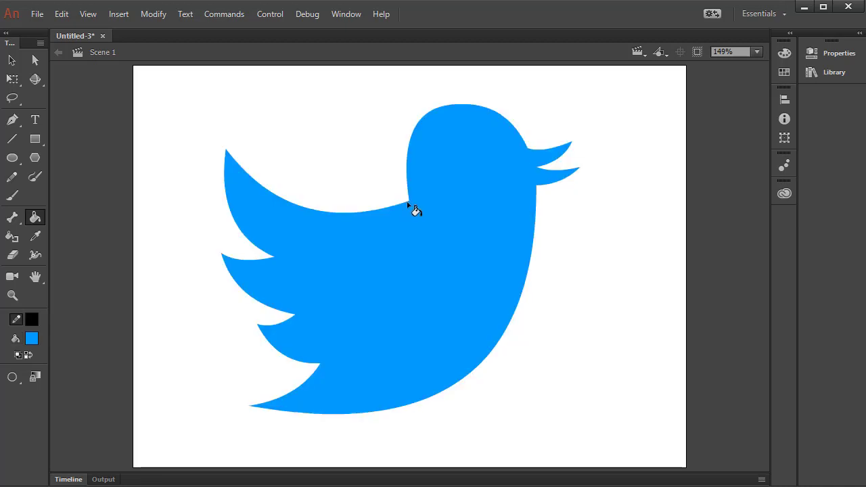
key("ctrl+z")
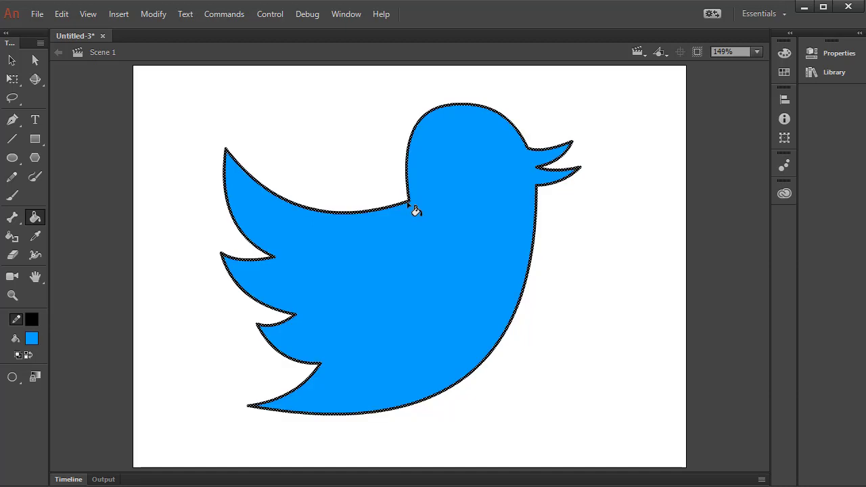
left_click(635, 387)
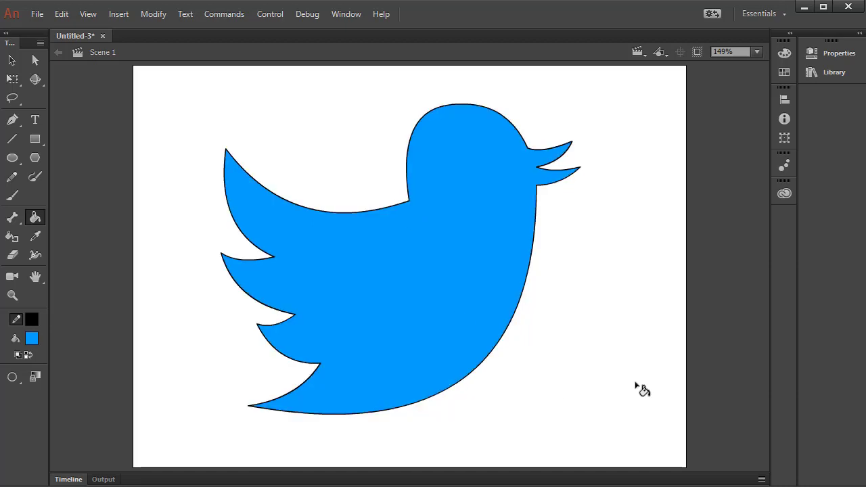
Refine the filled bird by reshaping the head curve and lower beak and repositioning the neck and lower feather corners.
mouse_move(538, 186)
left_mouse_down()
mouse_move(540, 196)
mouse_move(567, 184)
mouse_move(538, 175)
left_mouse_up()
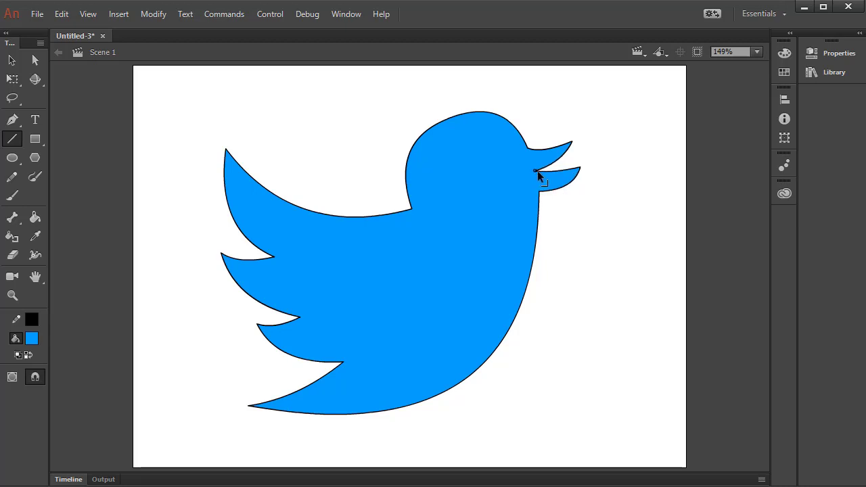
left_click(581, 169, "ctrl")
left_click(577, 269, "ctrl")
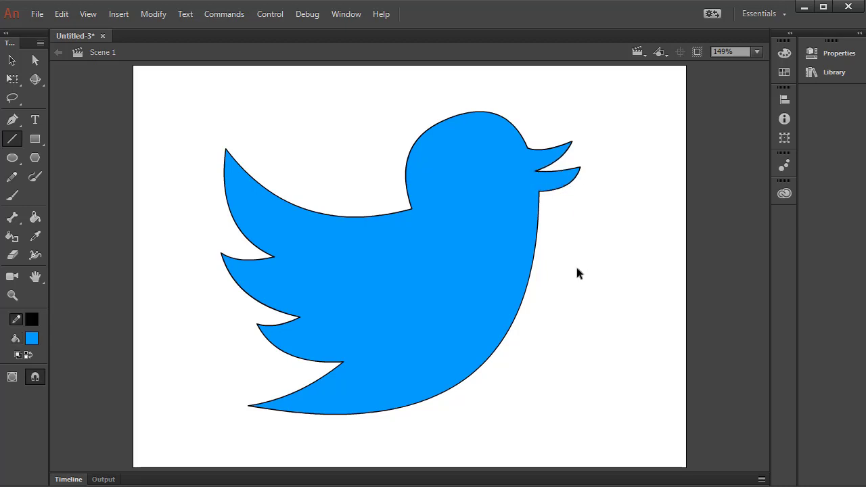